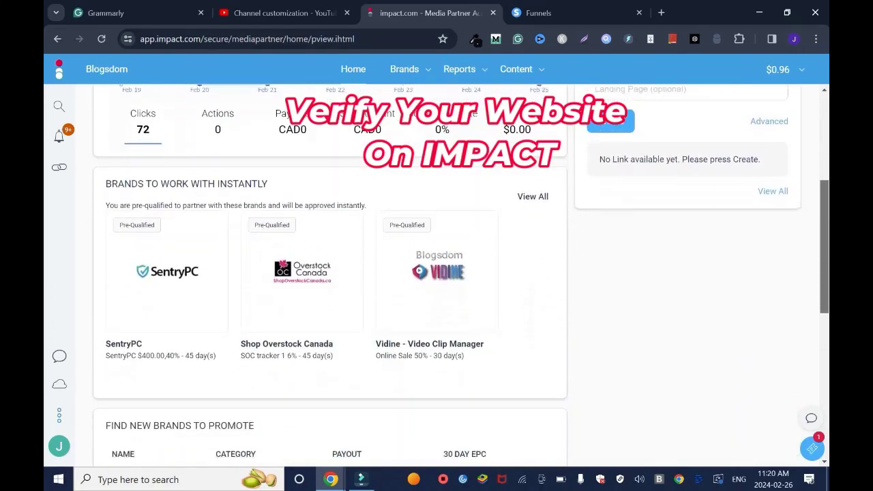
- Look over the successpage.io site and the change-request email in Gmail
scroll(461, 276, down, 3)
scroll(461, 277, up, 6)
scroll(461, 277, down, 1)
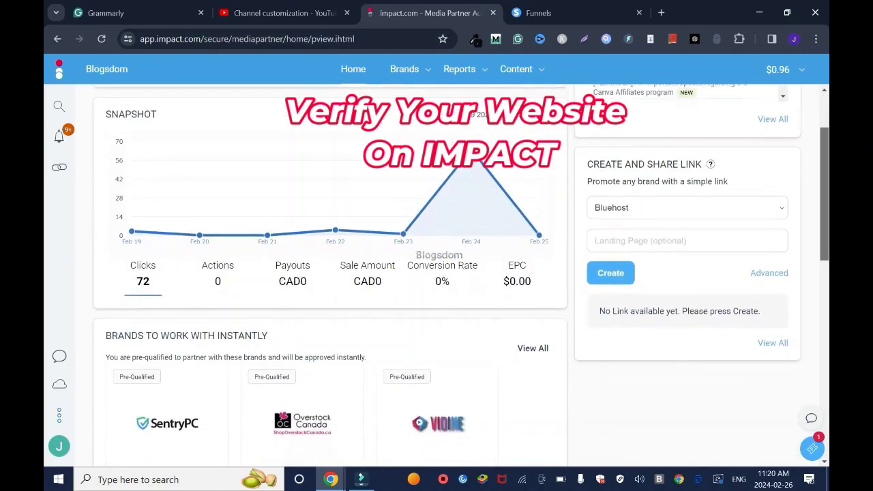
scroll(461, 277, down, 5)
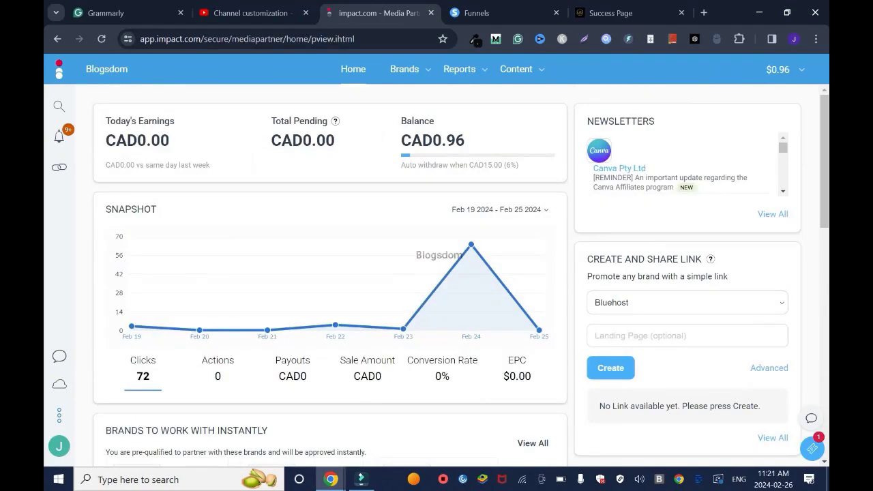
key(ctrl+5)
key(ctrl+3)
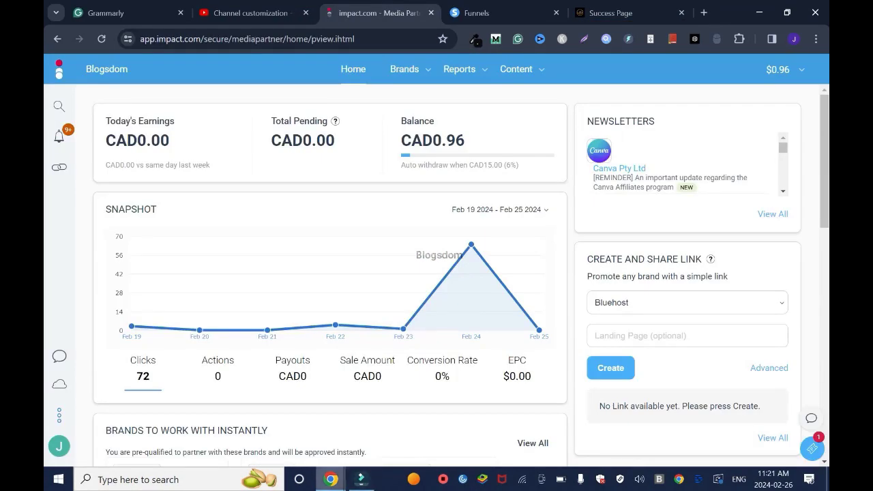
mouse_move(330, 479)
click(432, 417)
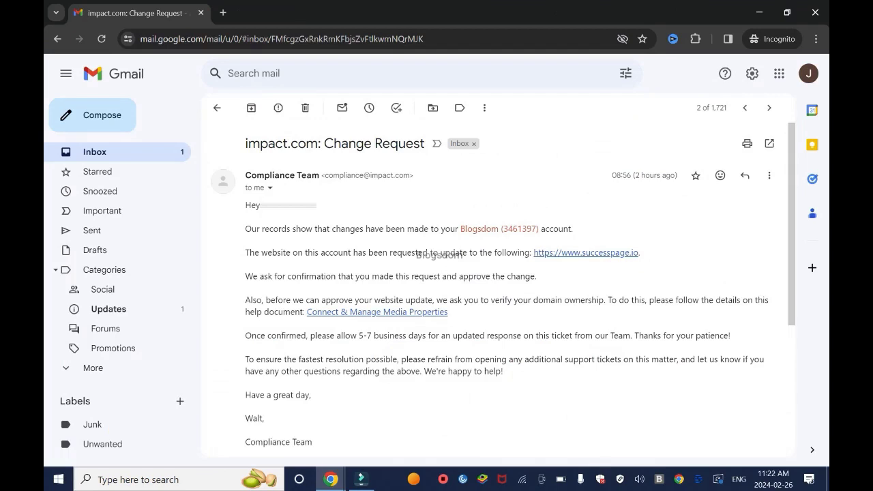
key(alt+Tab)
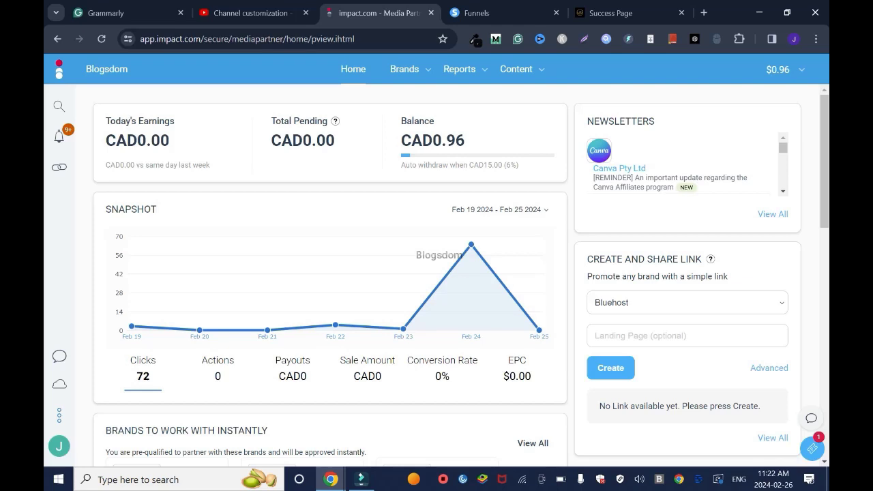
- From Media Properties, create a Website property and choose manual entry
click(60, 415)
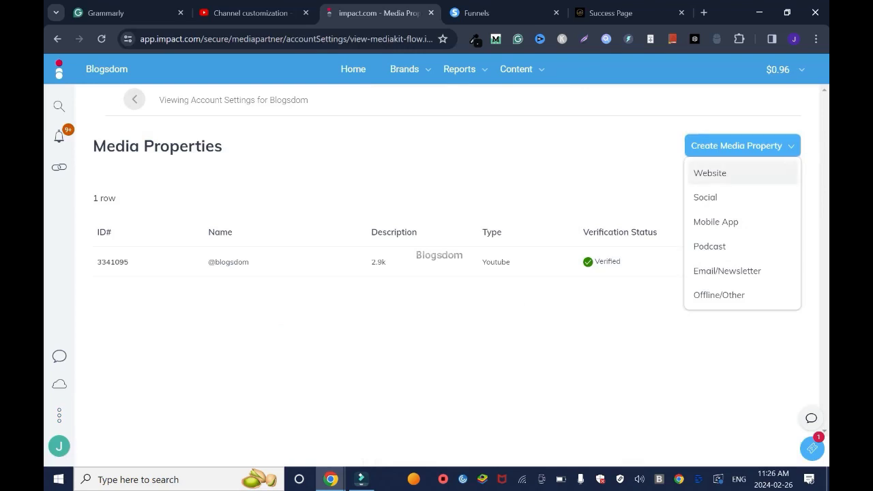
click(710, 173)
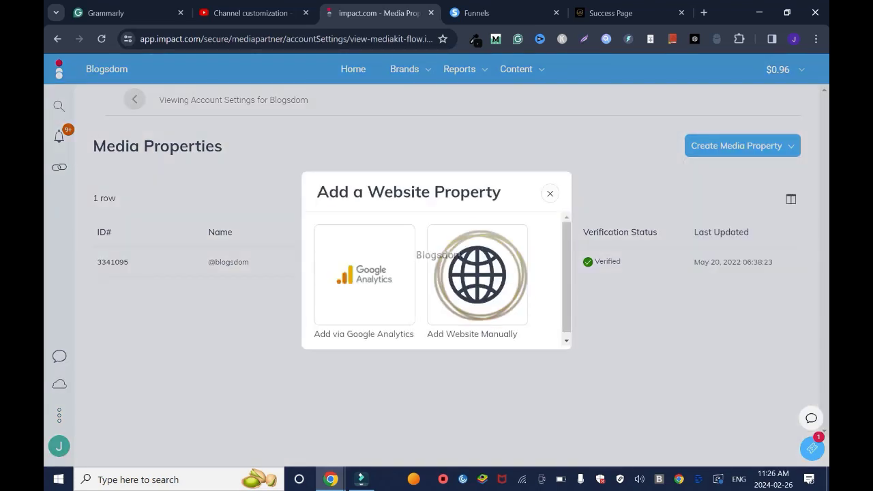
click(428, 333)
- Copy the site URL into Website Name and trim it to 'Successpage.io'
click(613, 12)
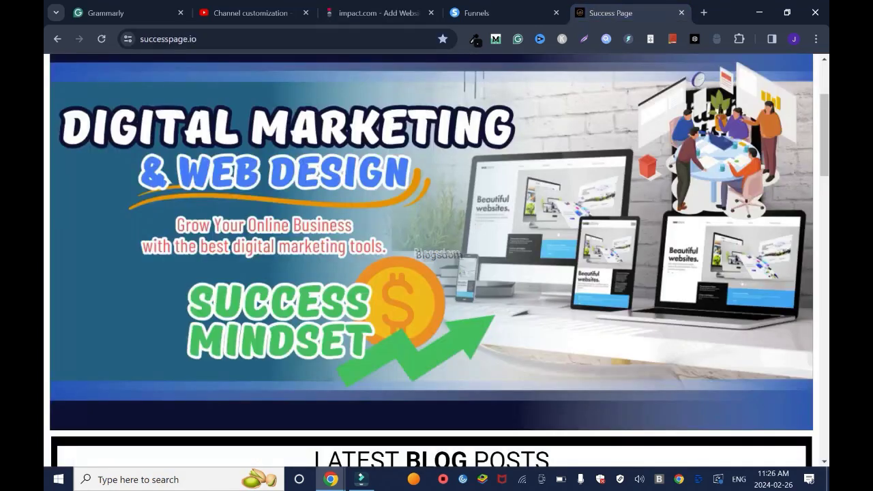
click(273, 38)
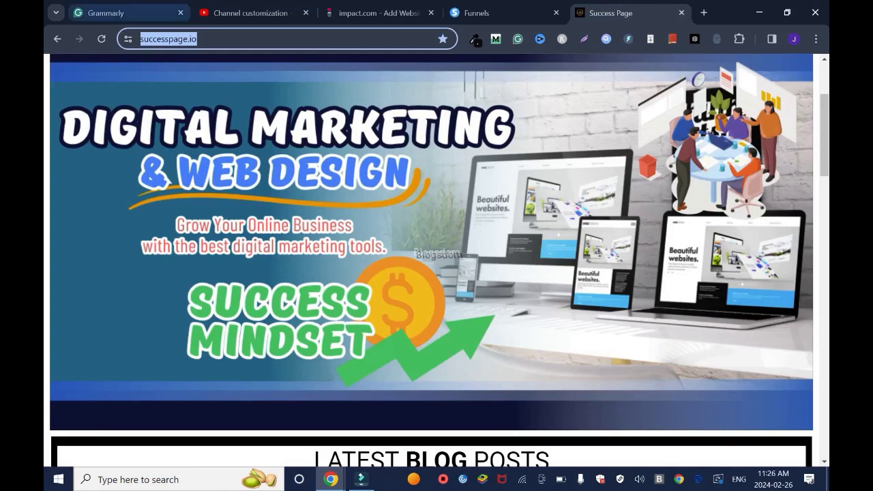
right_click(172, 39)
click(209, 152)
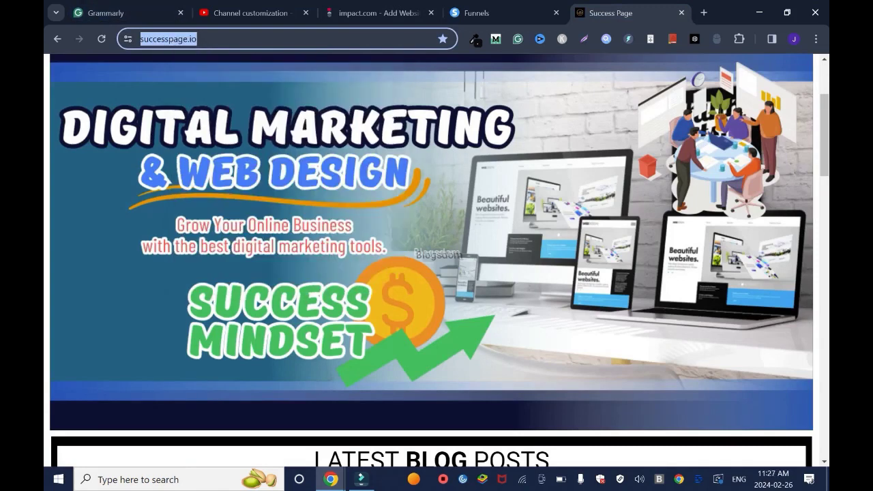
click(379, 12)
click(204, 214)
right_click(205, 214)
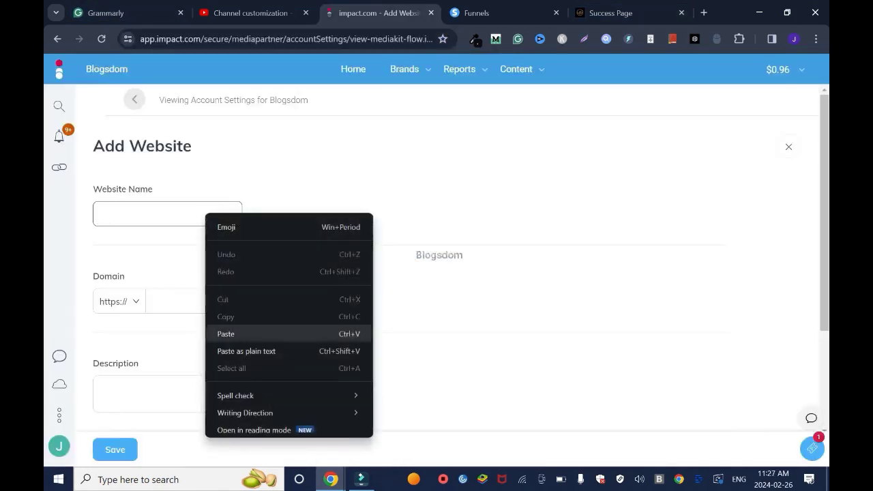
click(226, 333)
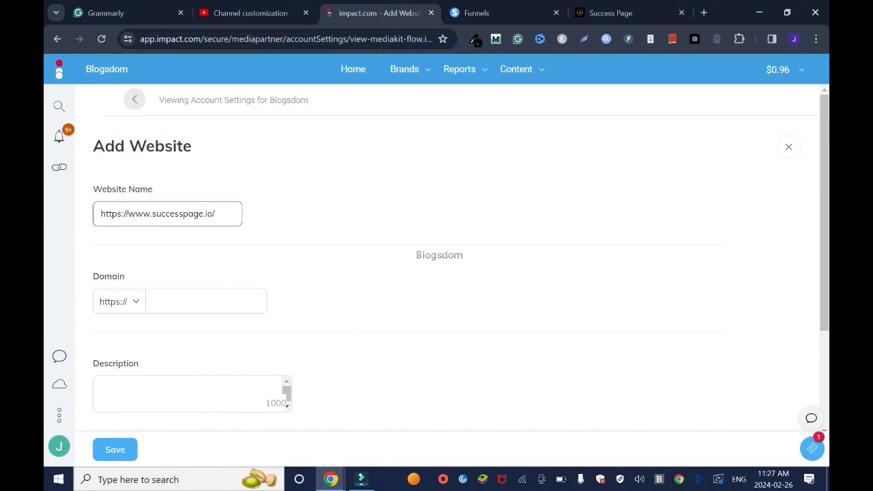
drag(151, 214, 100, 213)
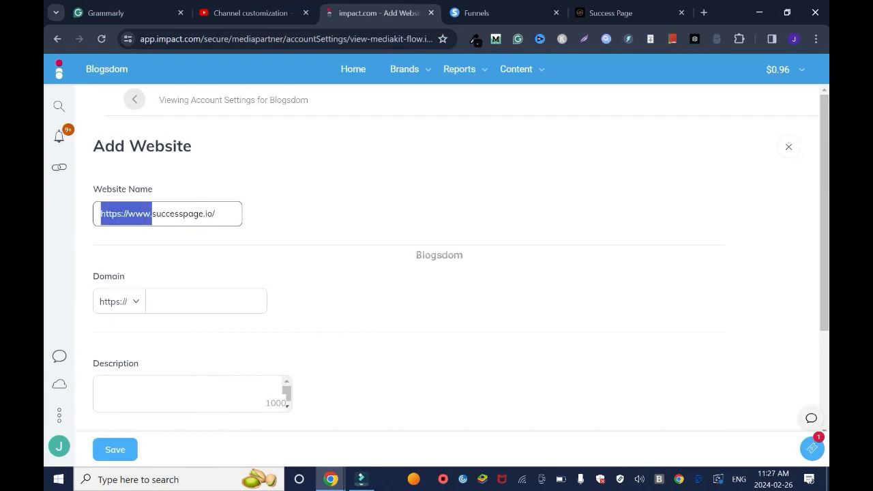
key(BackSpace)
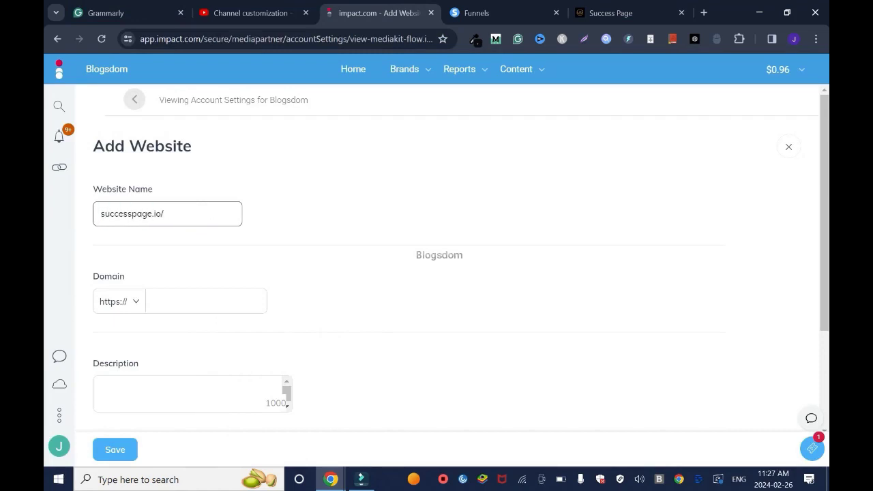
key(Delete)
text(S)
click(170, 301)
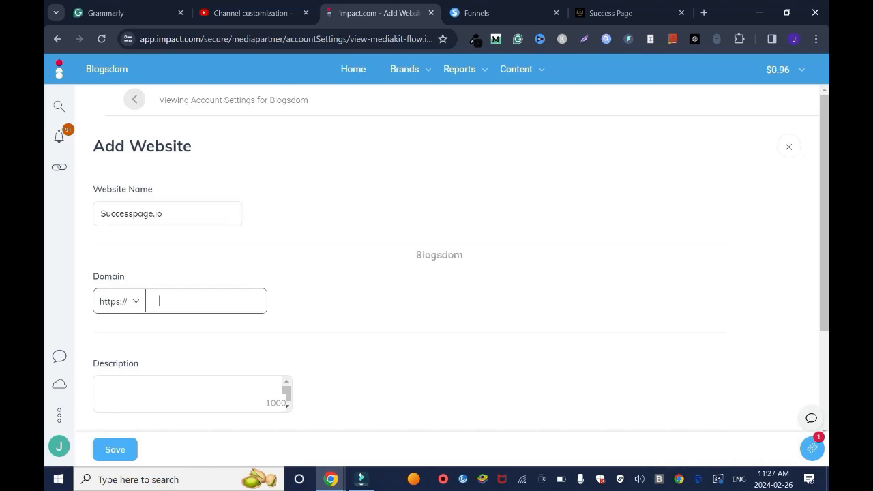
right_click(172, 304)
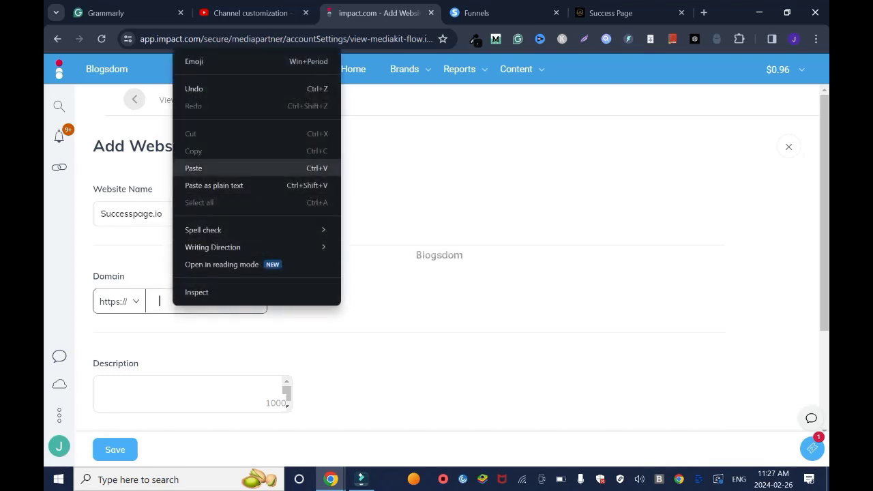
click(204, 168)
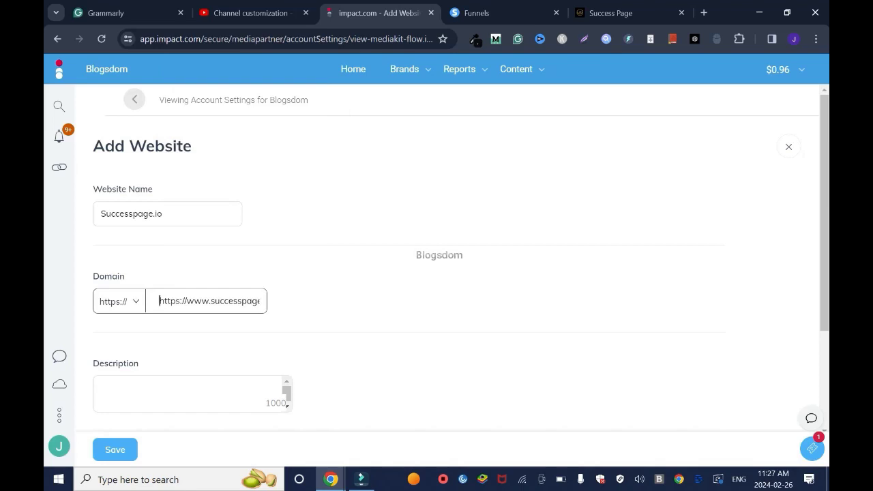
click(187, 301)
key(BackSpace)
key(BackSpace)
key(BackSpace)
key(BackSpace)
key(BackSpace)
key(BackSpace)
key(BackSpace)
key(BackSpace)
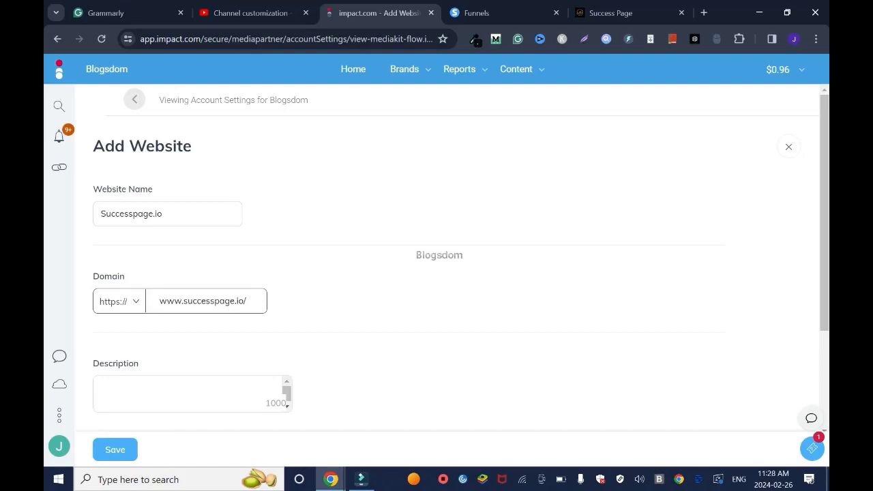
key(BackSpace)
scroll(437, 273, down, 1)
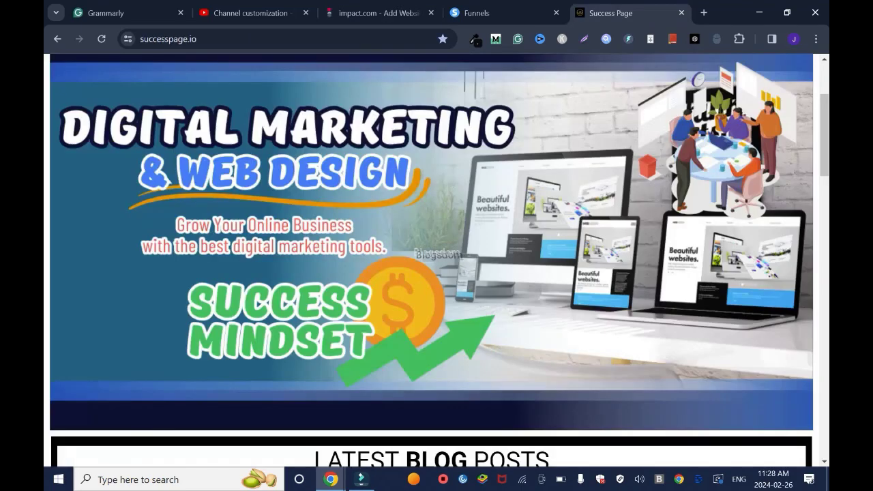
- Copy the introduction text from the successpage.io About page
scroll(436, 272, down, 4)
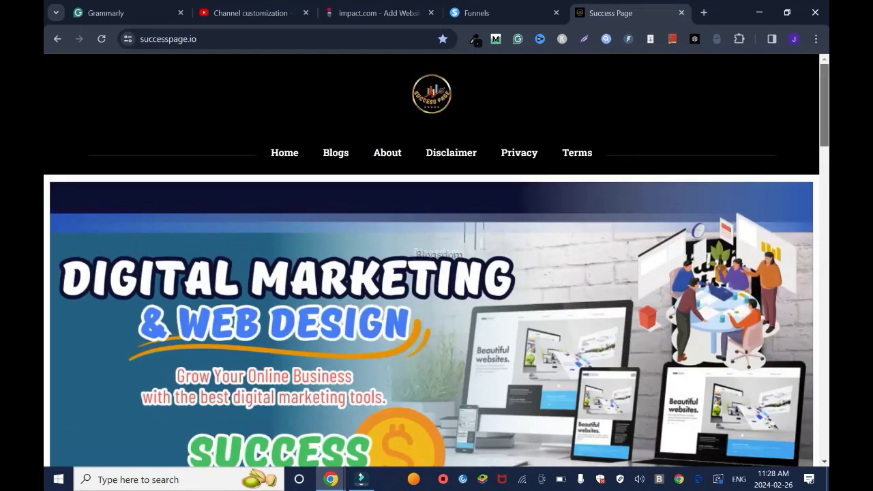
click(388, 153)
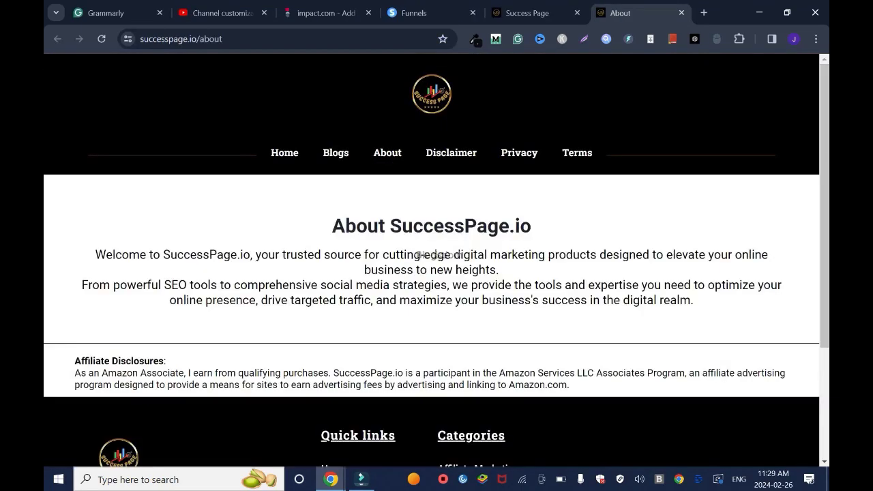
drag(95, 254, 693, 301)
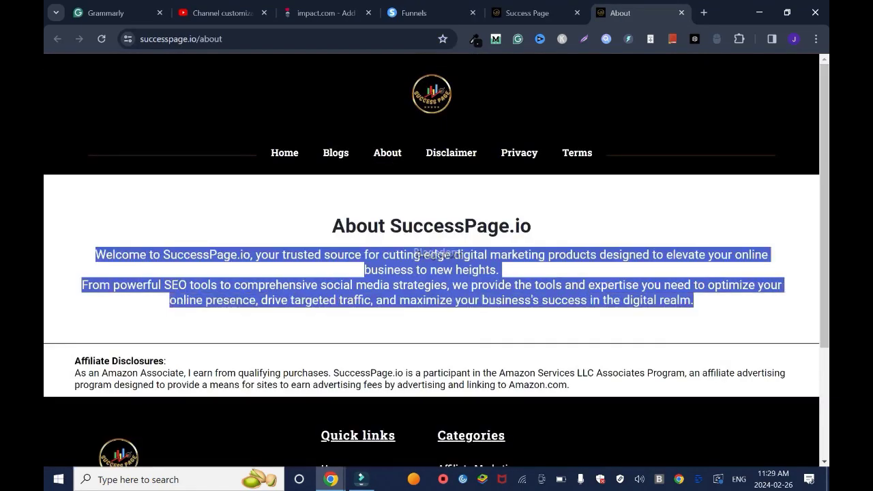
right_click(339, 302)
click(361, 101)
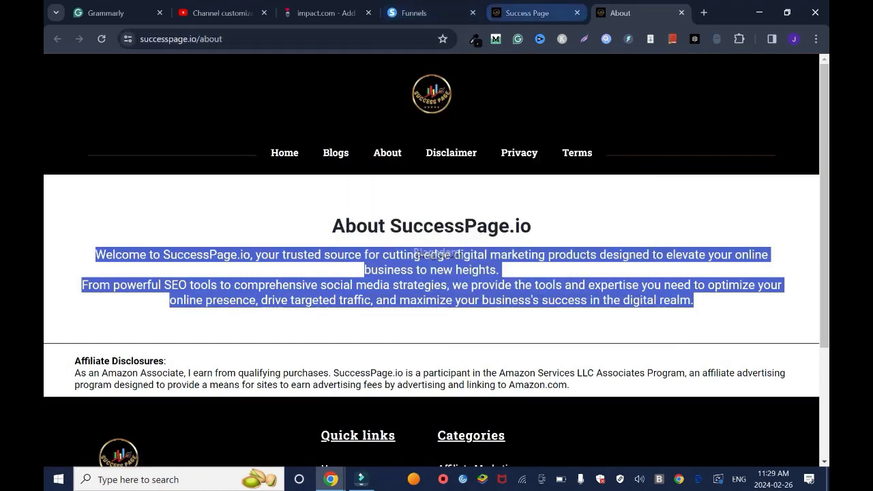
- Paste the About text, ending 'digital realm.', into the website Description
click(527, 13)
click(327, 13)
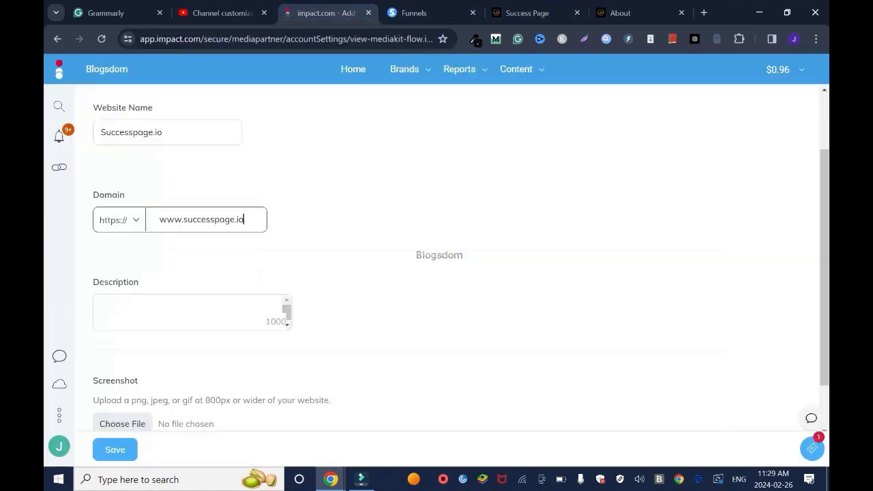
click(191, 312)
key(ctrl+v)
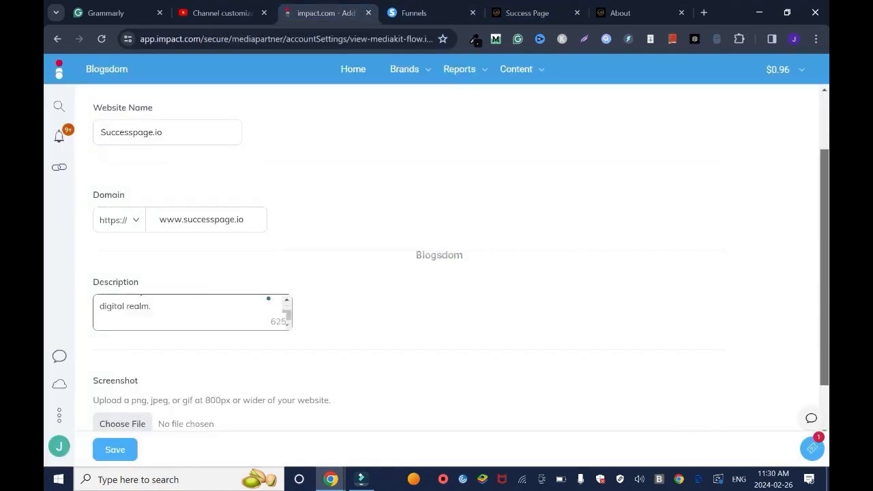
scroll(437, 255, down, 1)
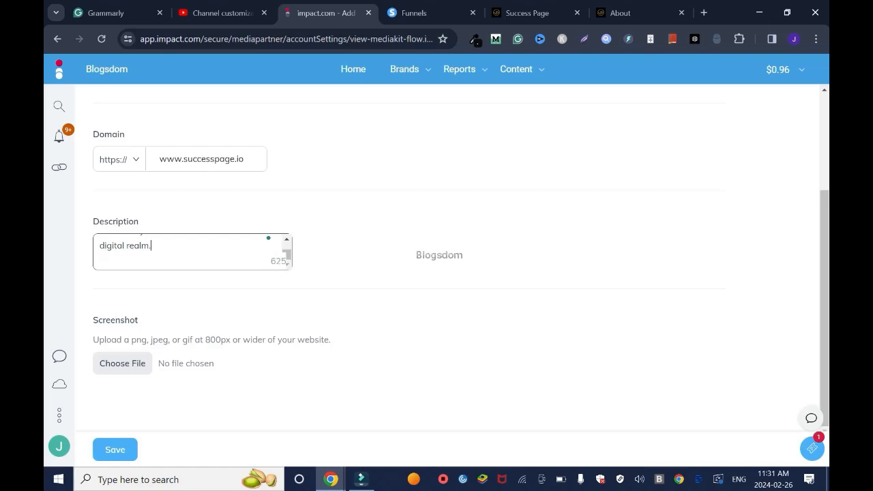
scroll(436, 255, up, 1)
click(531, 12)
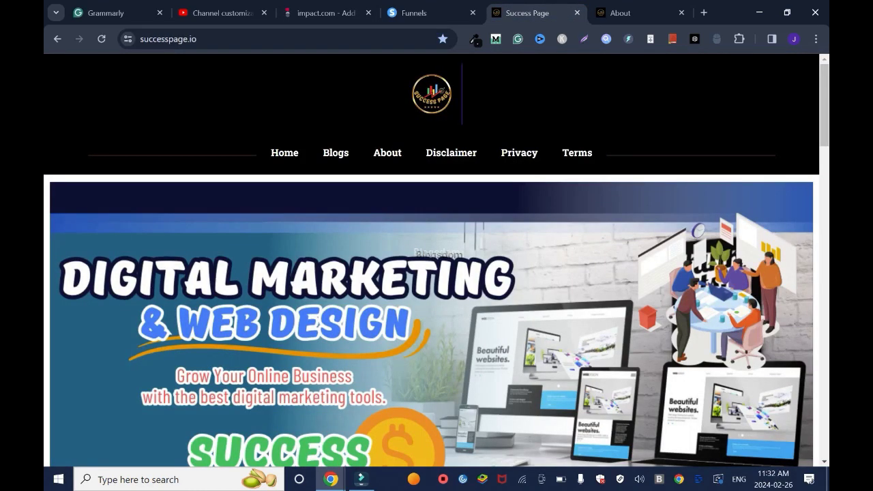
- Close the YouTube channel and Grammarly tabs, check systeme.io Blogs, then return to successpage.io
click(264, 13)
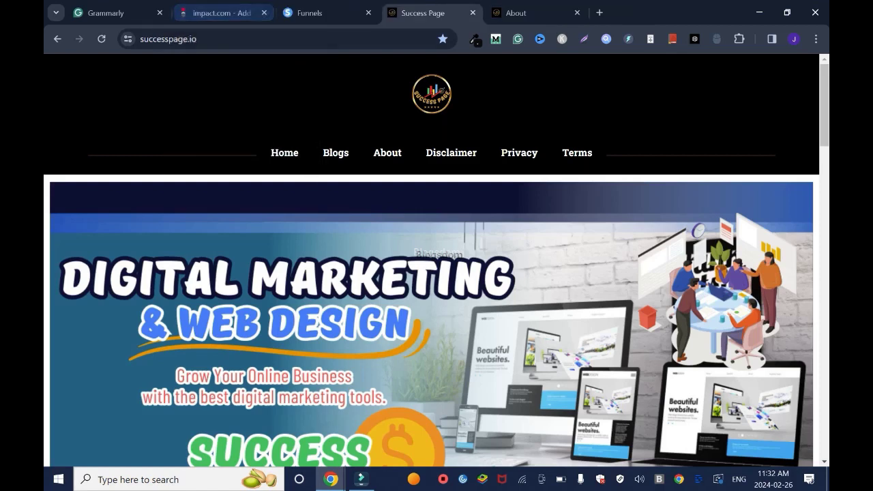
click(181, 12)
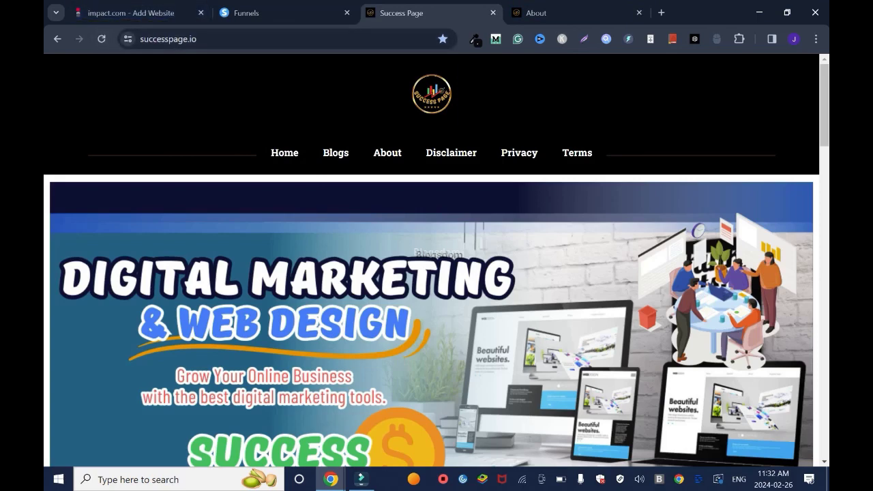
click(273, 12)
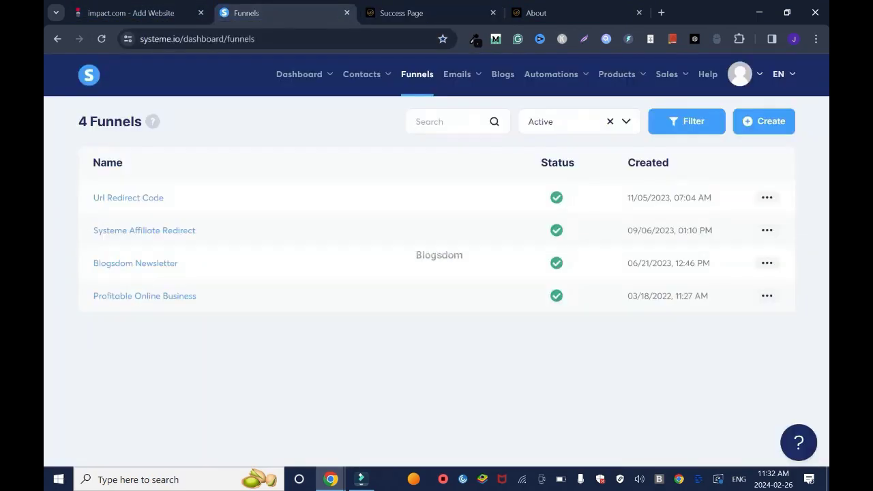
click(502, 73)
click(422, 12)
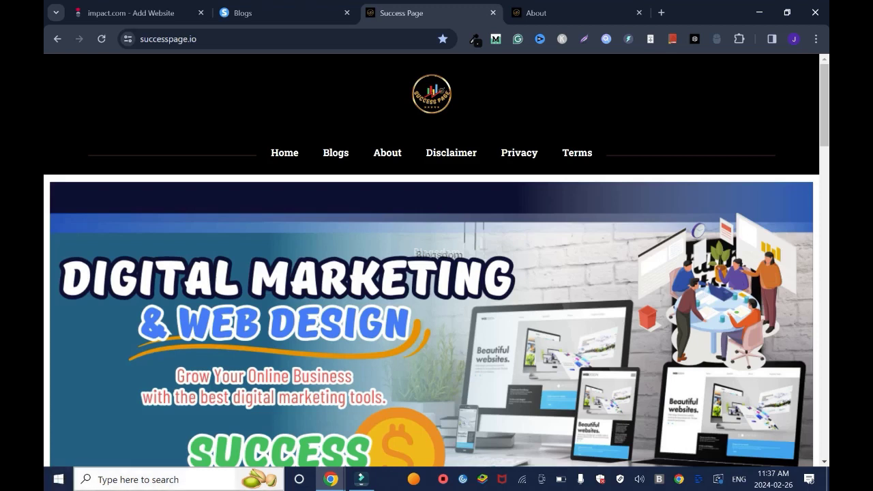
- Open File Explorer at Quick access with the recent screenshots
key(super)
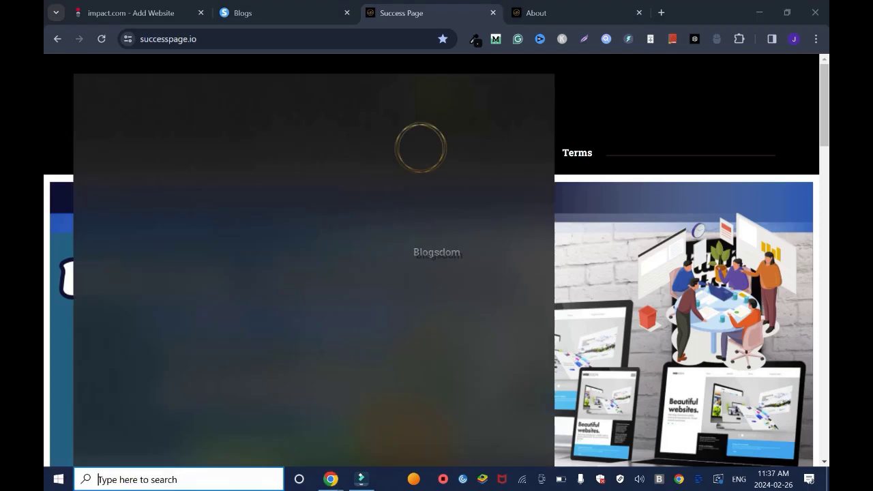
key(super)
key(super+e)
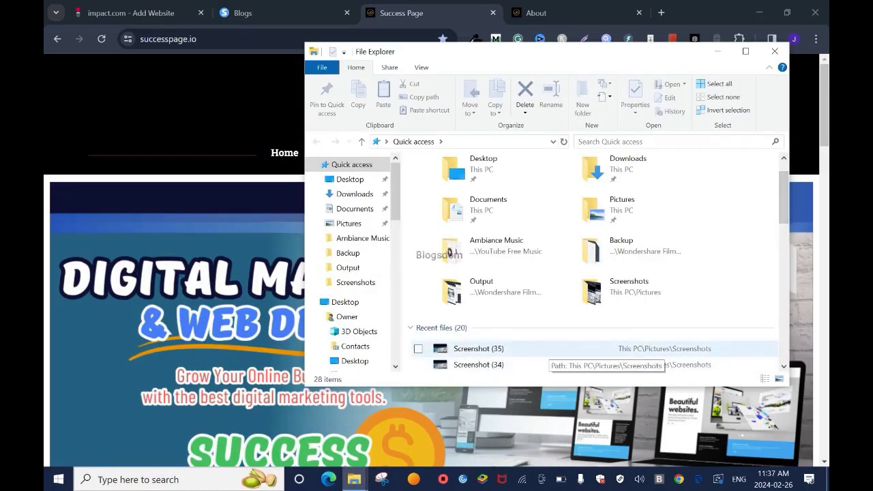
- In Canva's Custom size, enter a design width of 800 px
click(129, 12)
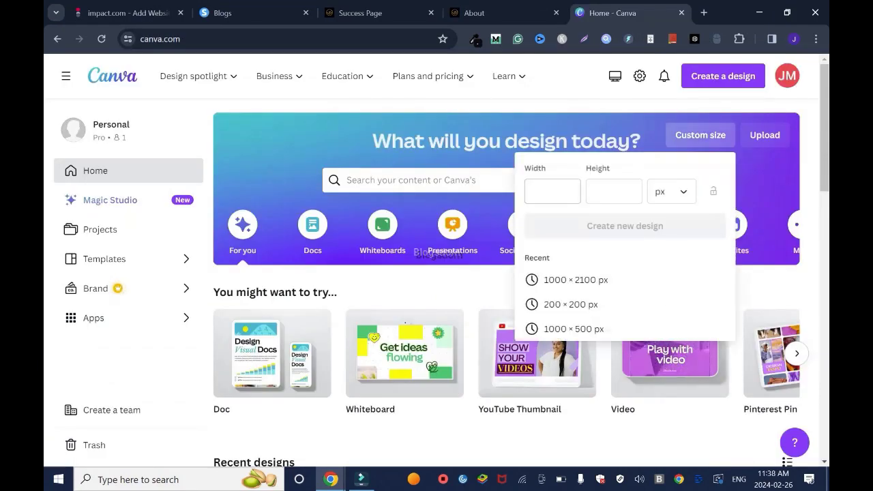
click(553, 191)
text(800)
click(614, 191)
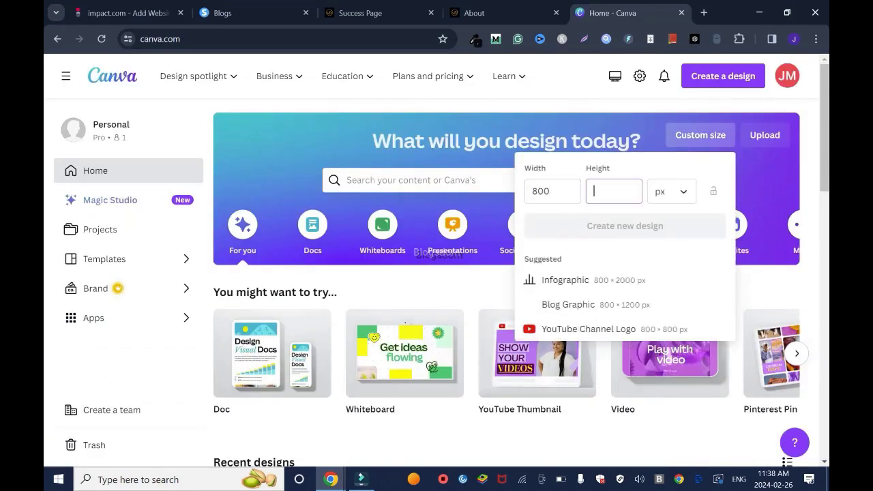
- Create the 800 × 800 px design and copy Screenshot (34) from File Explorer
text(800)
click(625, 226)
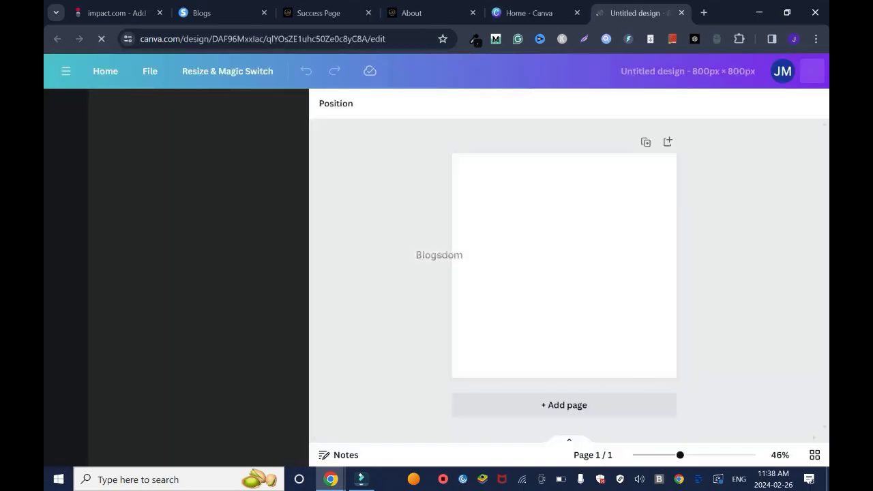
key(super+e)
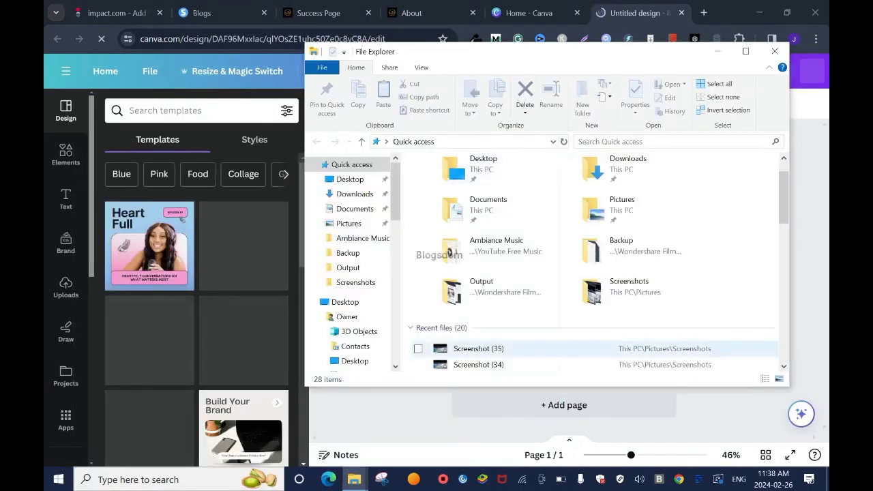
click(477, 362)
right_click(477, 363)
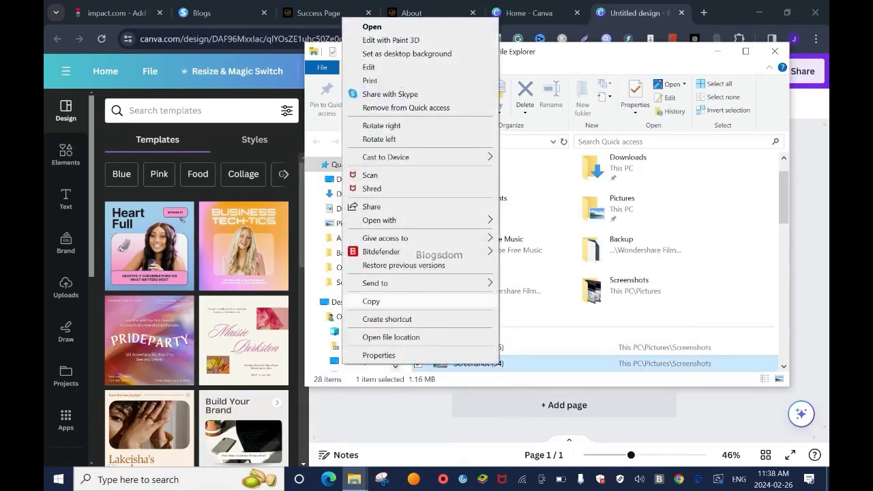
click(371, 301)
key(alt+F4)
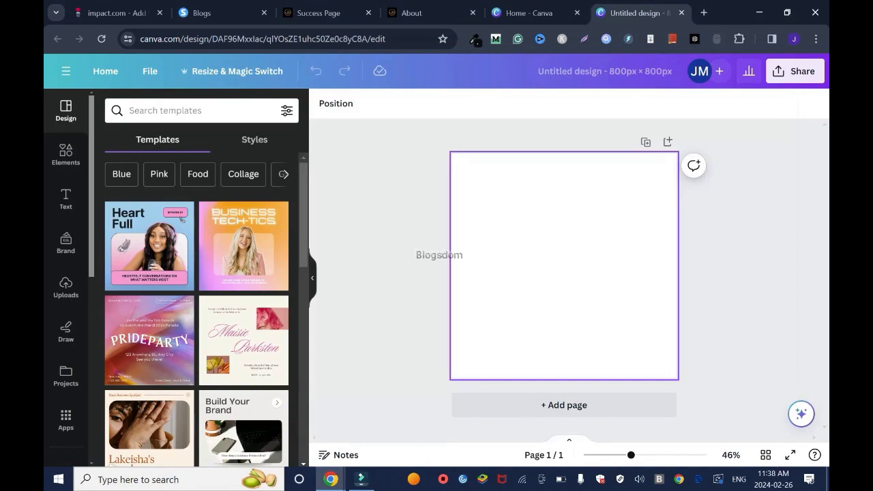
- Paste the screenshot, widen it to the full 800 px, and centre it vertically
key(ctrl+v)
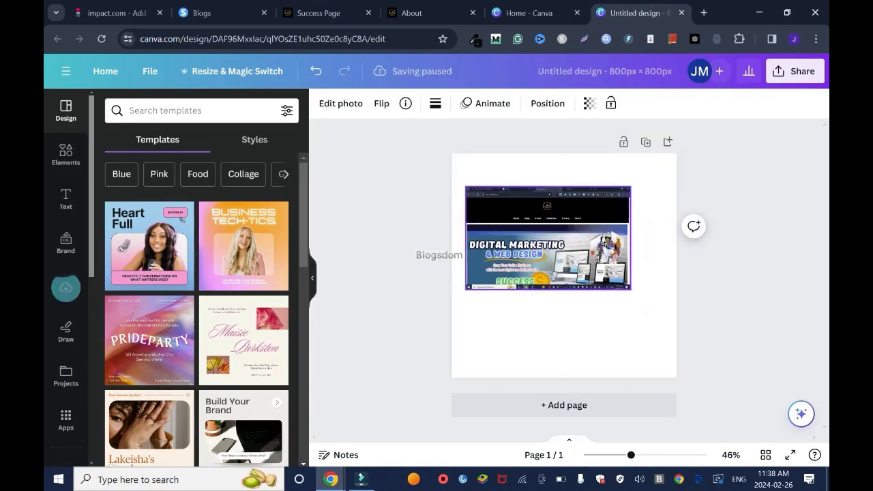
drag(616, 271, 675, 306)
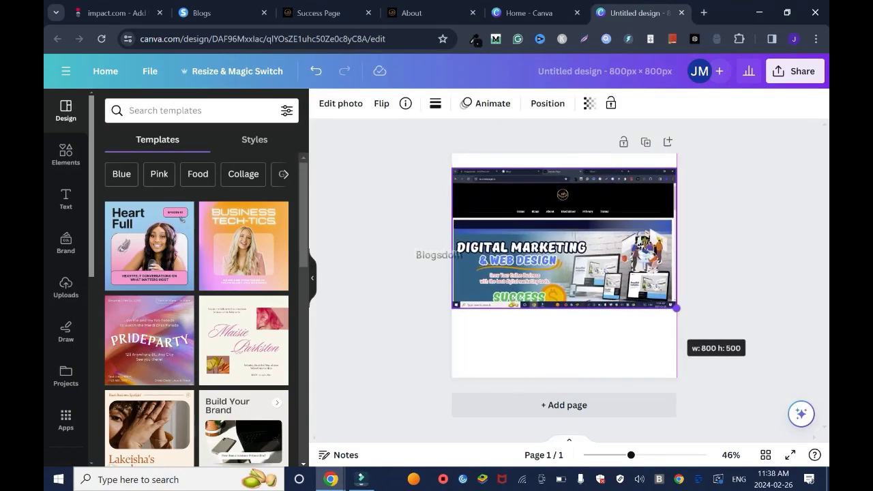
drag(563, 239, 563, 266)
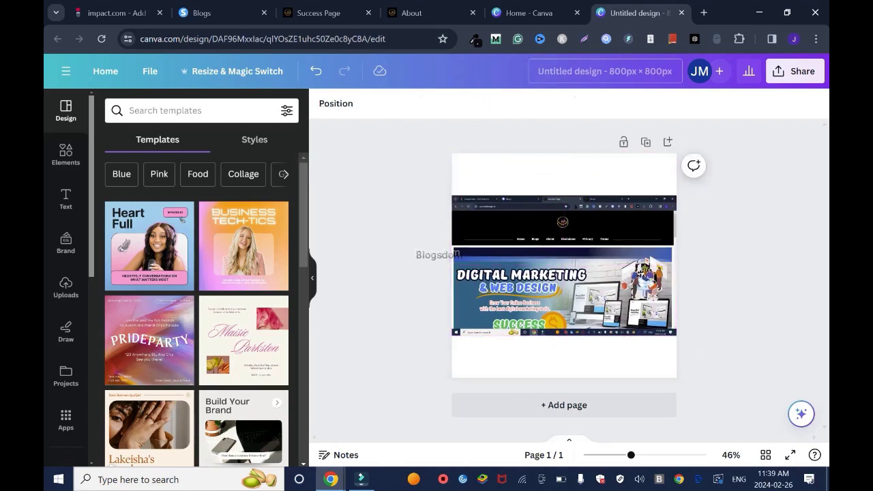
- Title the design 'successpage.io screenshot to IMPACT'
key(ctrl+3)
key(ctrl+l)
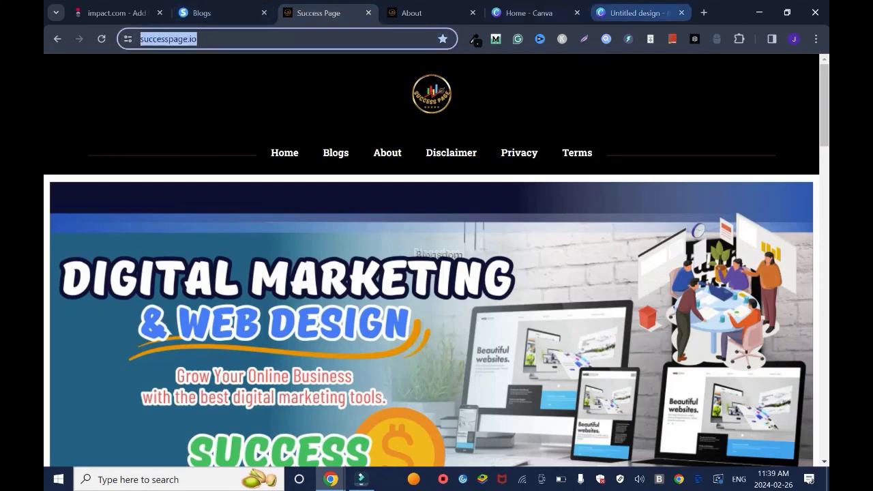
key(ctrl+c)
key(ctrl+6)
key(ctrl+v)
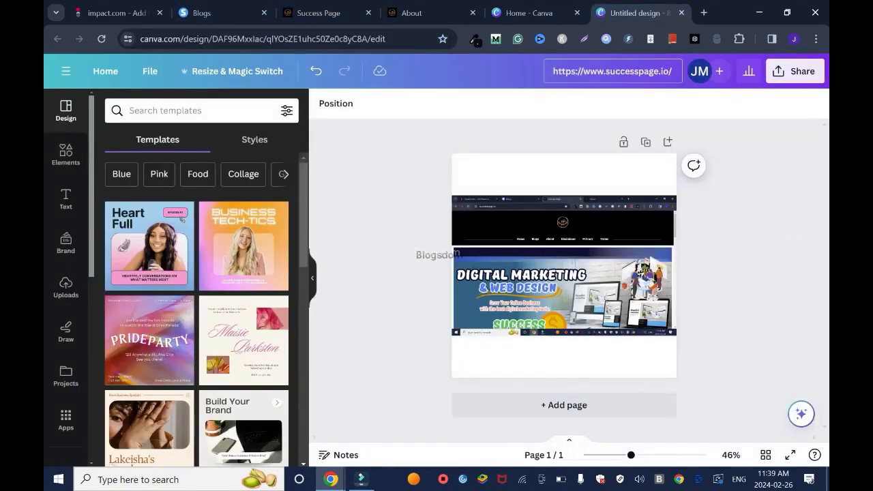
key(Home)
key(shift+Right)
key(shift+Right)
key(shift+Right)
key(shift+Right)
key(shift+Right)
key(shift+Right)
key(shift+Right)
key(shift+Right)
key(shift+Right)
key(shift+Right)
key(shift+Right)
key(shift+Right)
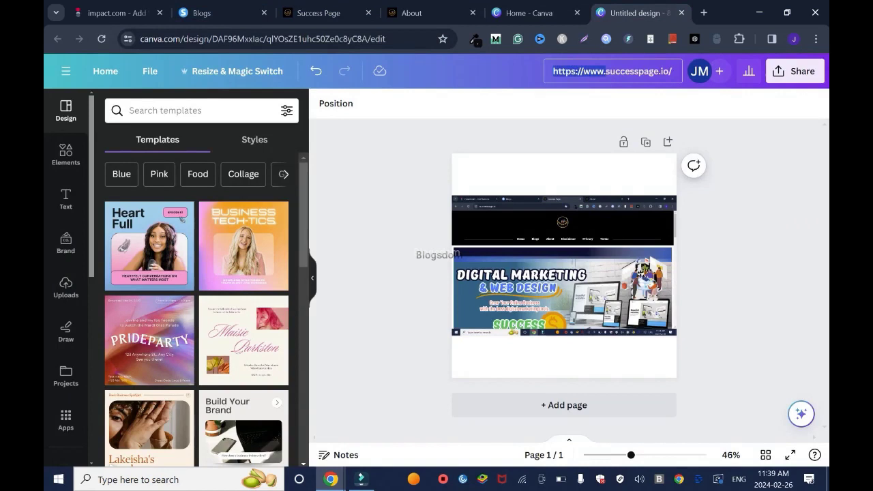
key(Delete)
key(End)
key(BackSpace)
text(scree)
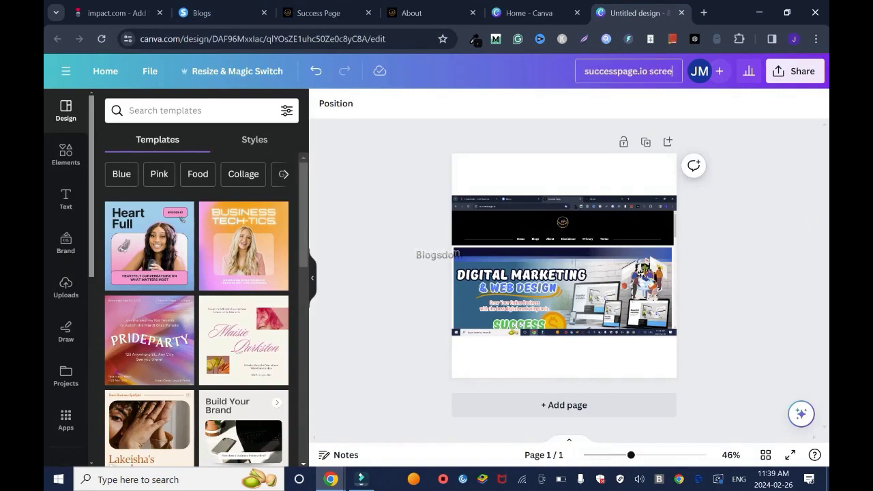
text(nshot to IMPACT)
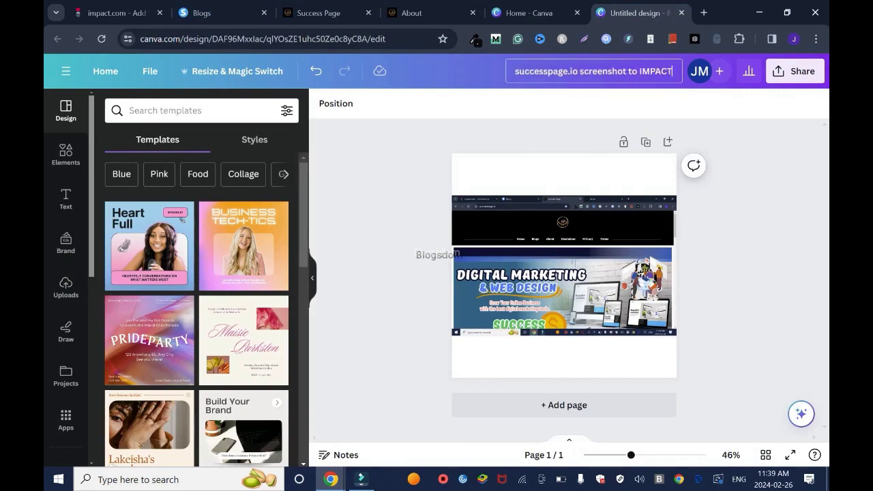
key(Return)
- Download the Canva design as a JPG file
click(795, 70)
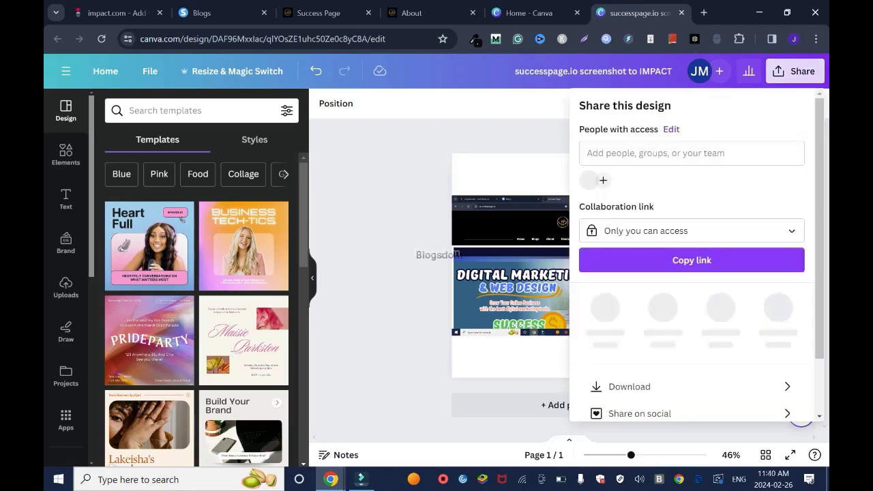
key(ctrl+1)
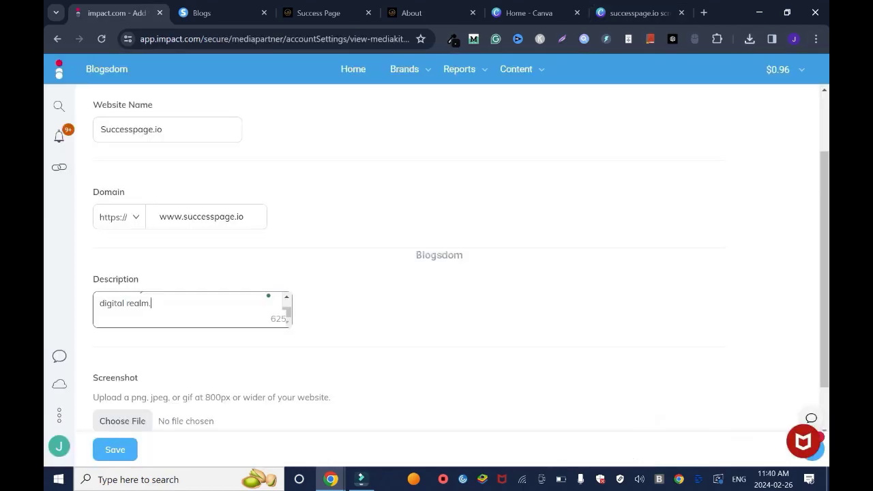
key(ctrl+6)
click(628, 380)
click(696, 156)
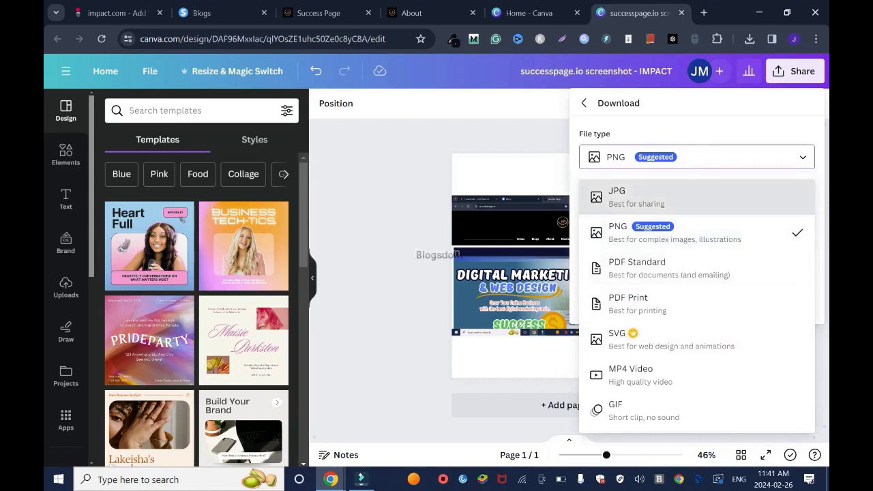
click(628, 197)
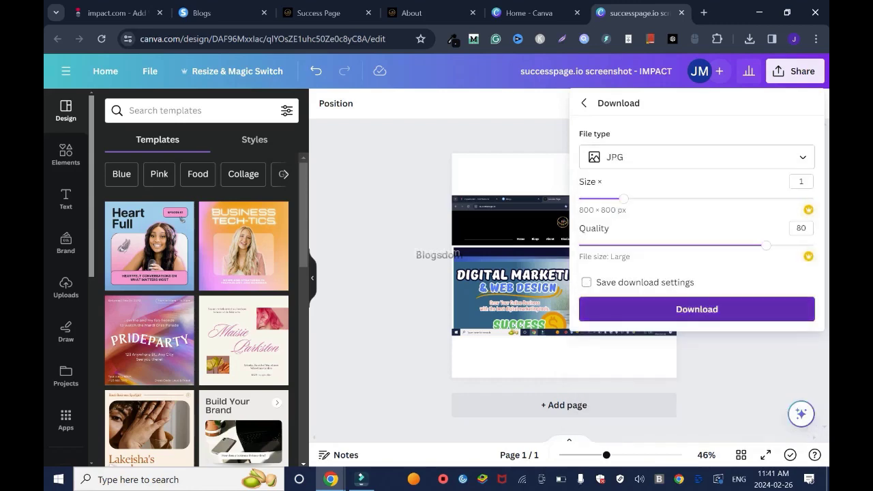
click(696, 309)
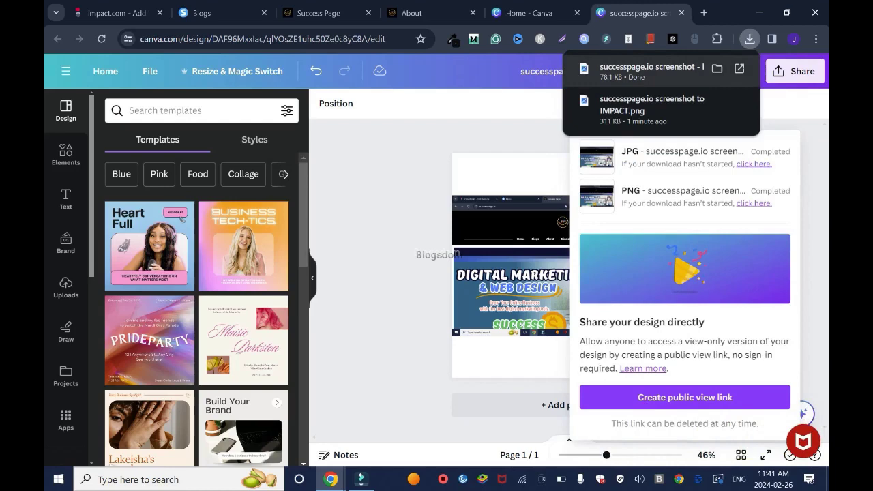
- Attach the JPG as the website screenshot and save the Successpage.io property
drag(647, 72, 170, 421)
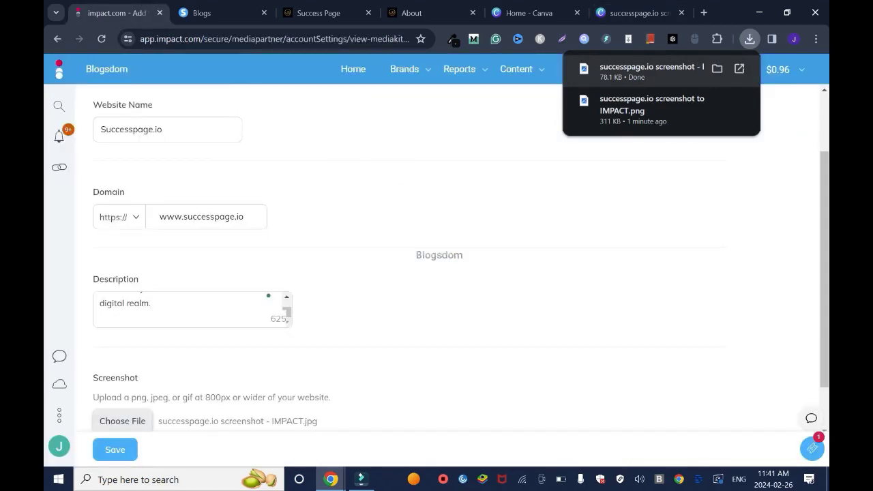
scroll(151, 245, down, 1)
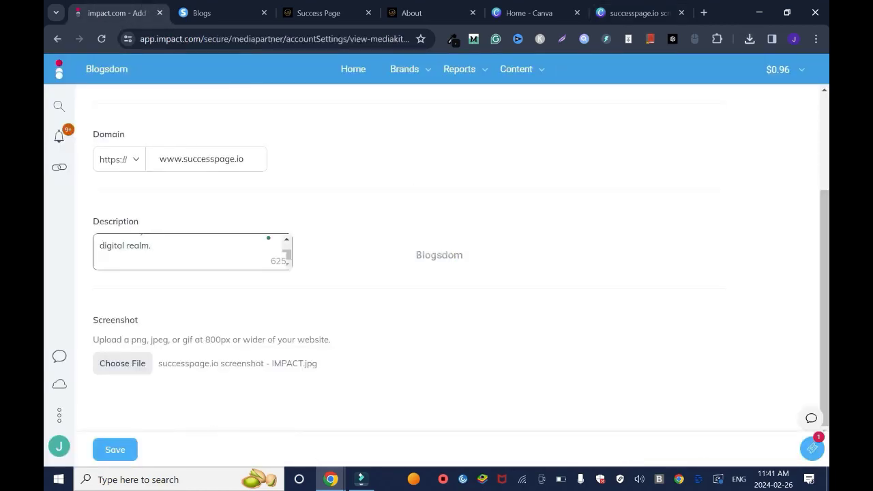
click(115, 449)
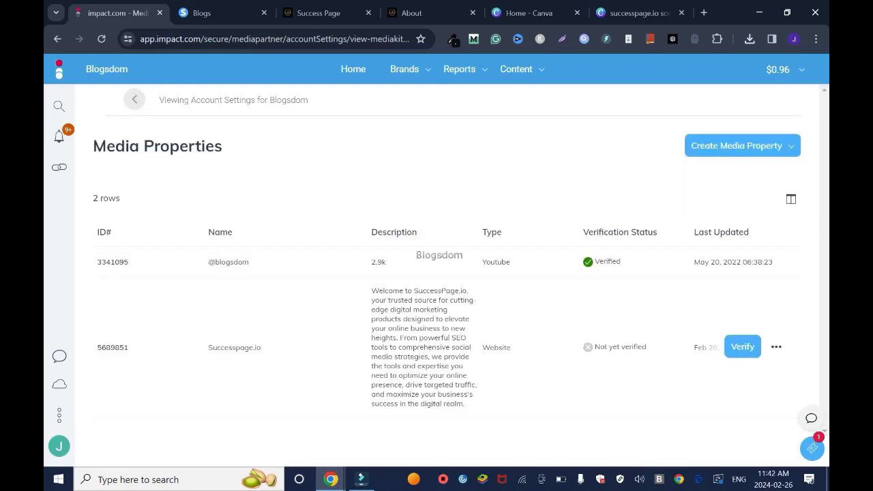
- Copy the Meta Tag verification code for Successpage.io, then go to systeme.io
click(742, 346)
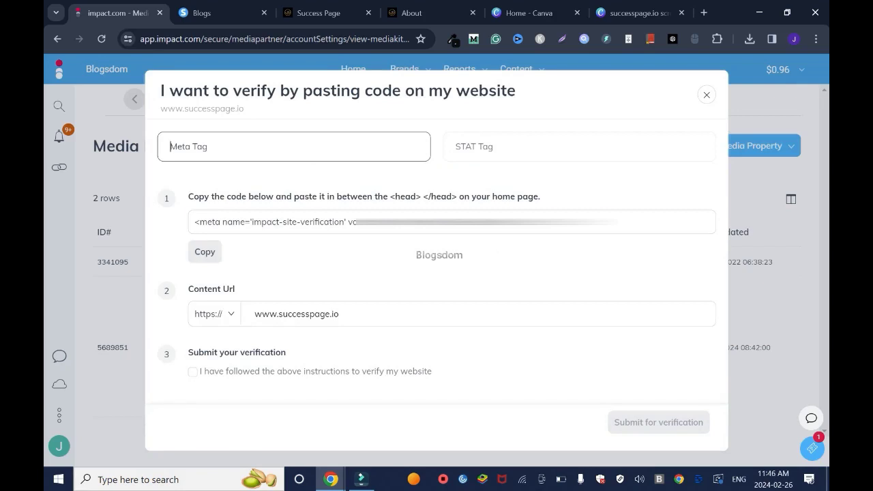
click(450, 221)
right_click(409, 225)
click(433, 235)
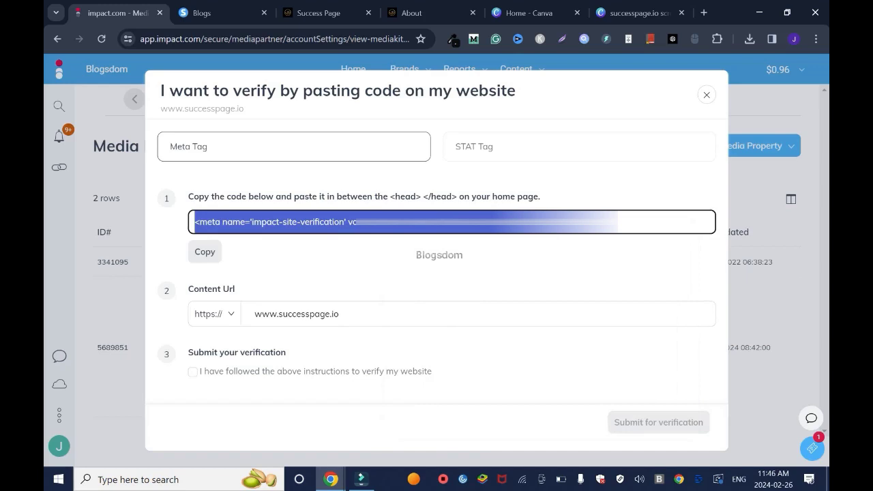
click(218, 13)
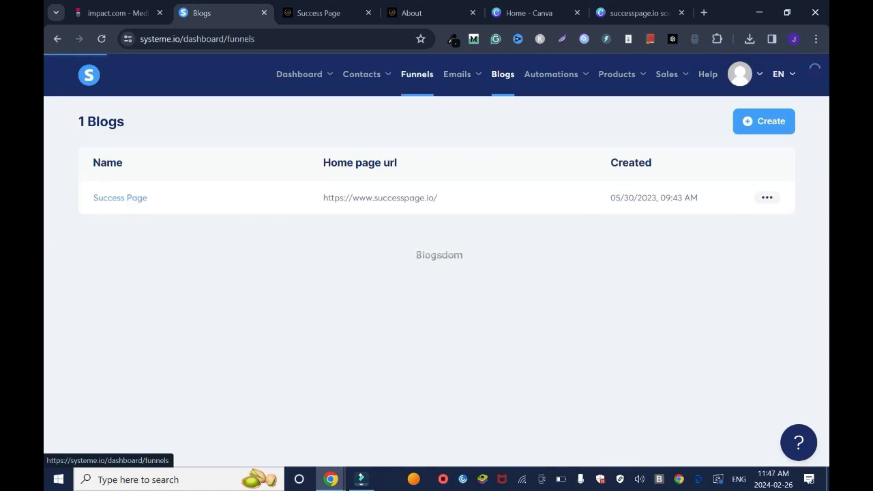
- Open the Success Page blog's Pages list and load its Home Page in the editor
click(416, 73)
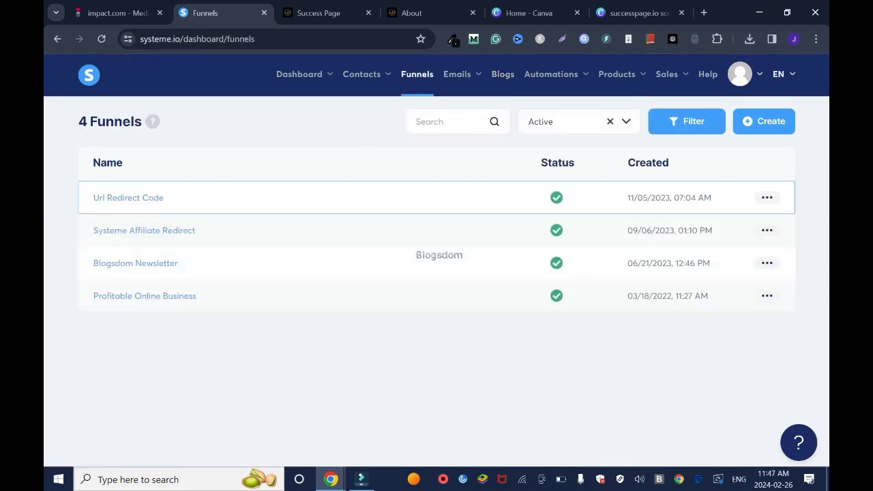
click(502, 73)
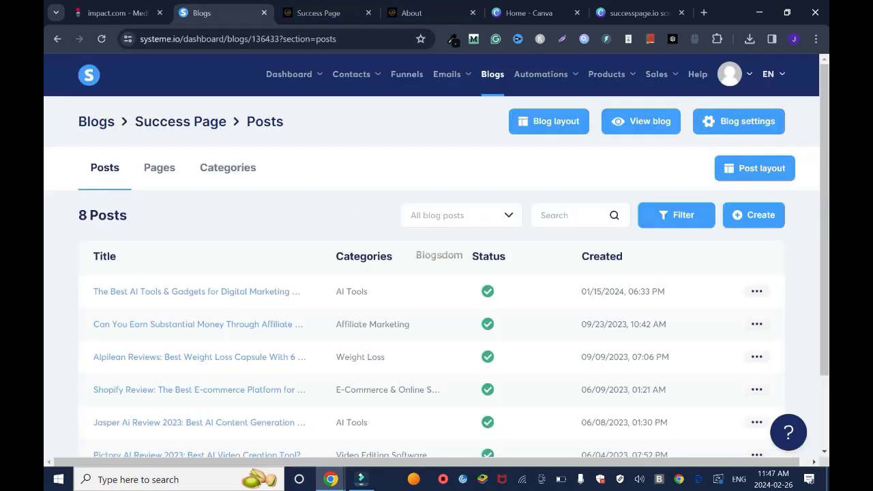
click(159, 167)
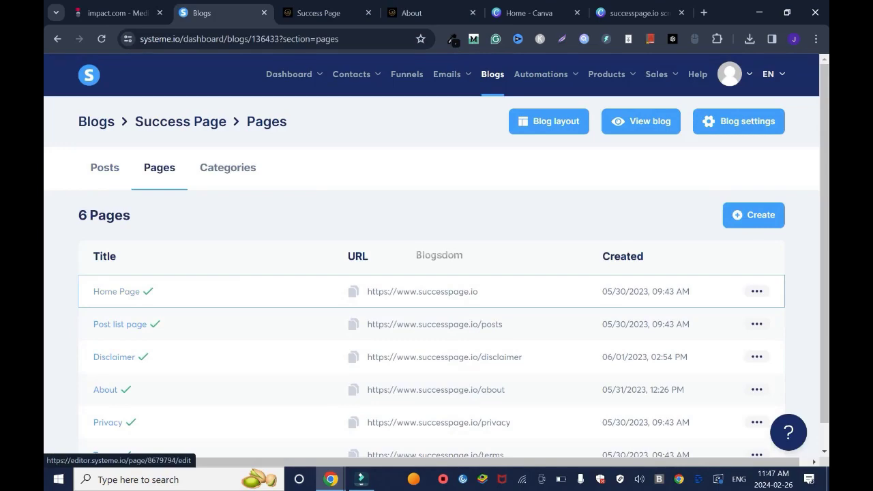
click(115, 291)
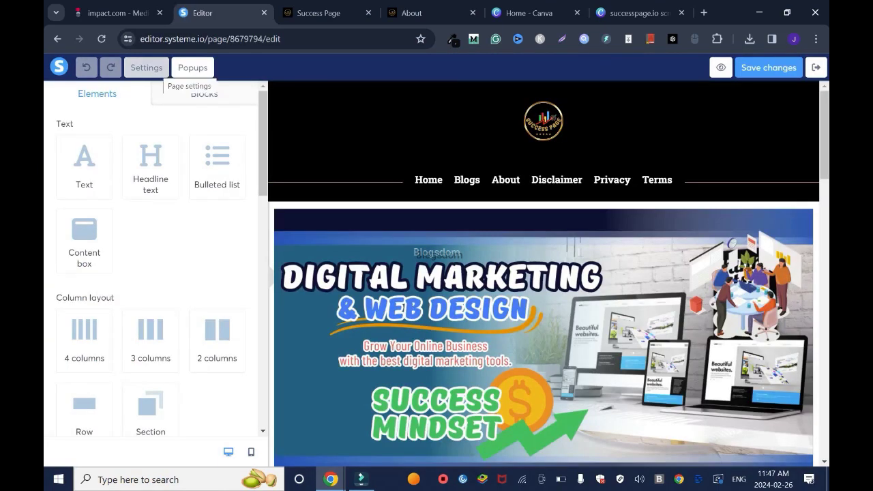
- Paste the impact-site-verification meta tag as a new line in the Home Page header code under Tracking, then save
click(146, 68)
scroll(150, 259, down, 6)
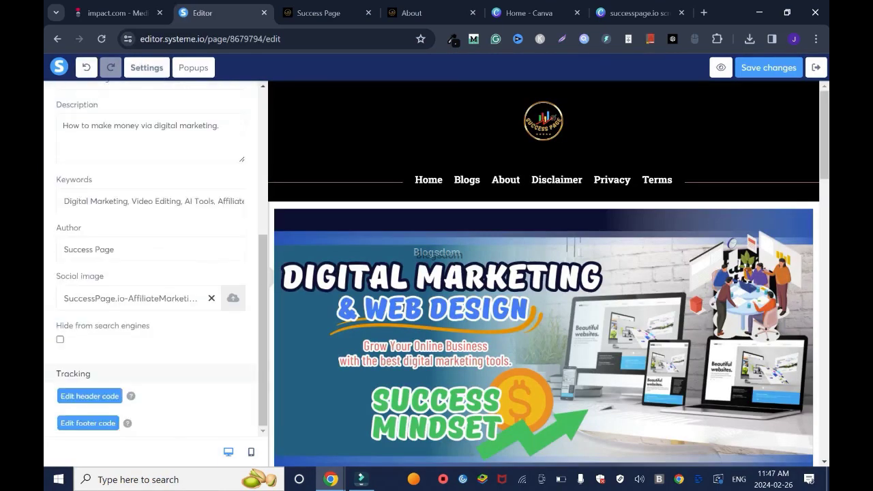
click(89, 395)
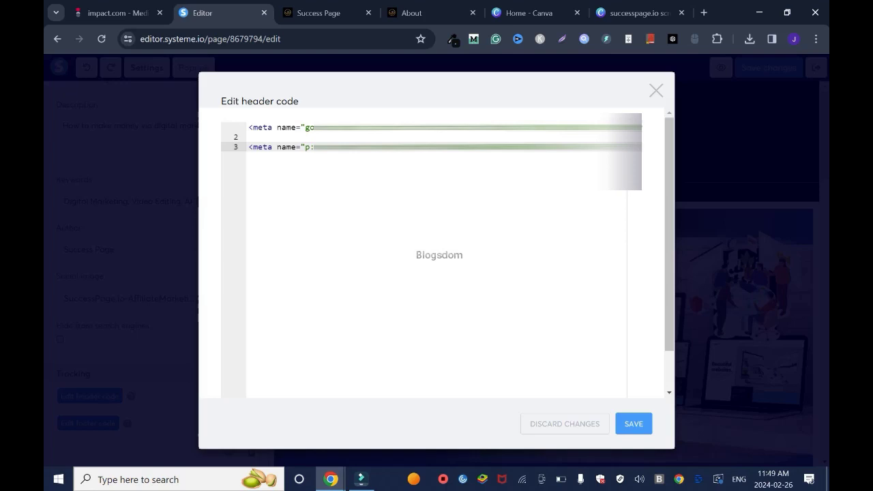
key(Return)
key(Return)
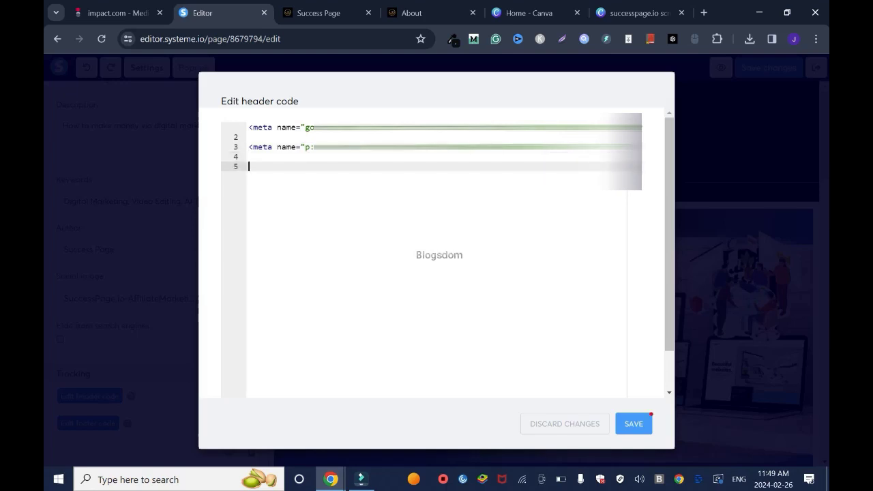
key(ctrl+v)
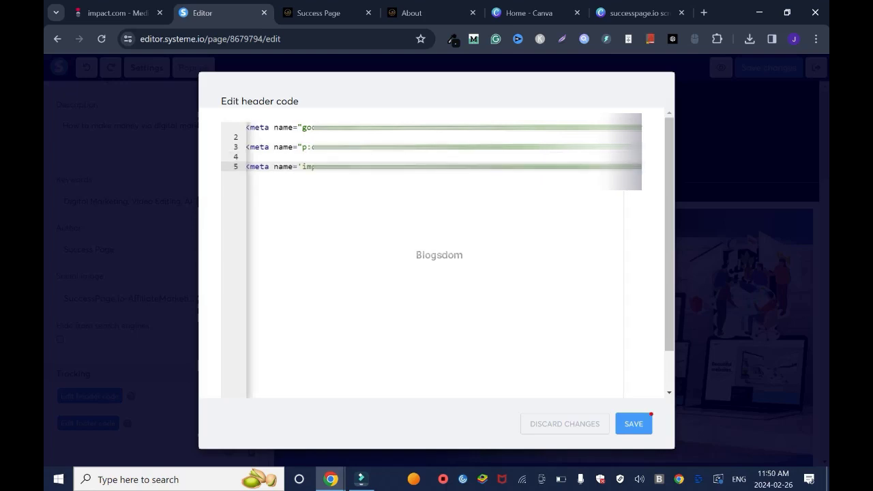
click(633, 423)
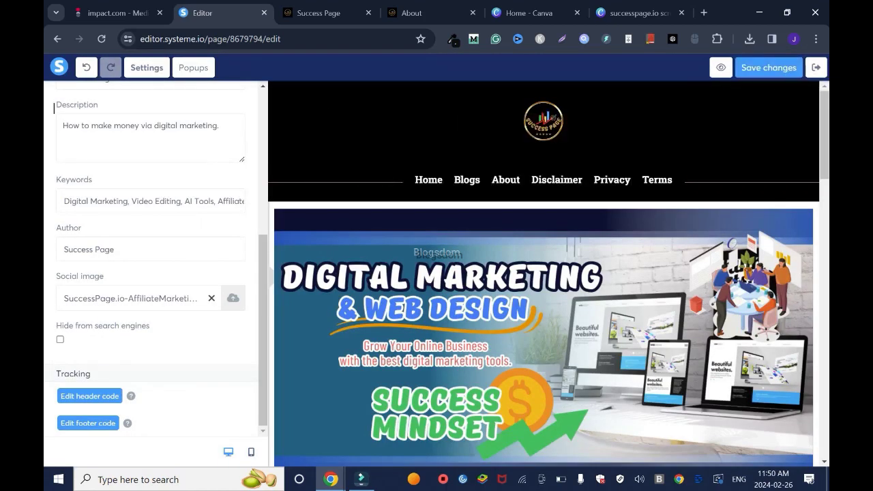
- Confirm the instructions were followed, submit Successpage.io for verification, and reload to see it Verified
click(112, 12)
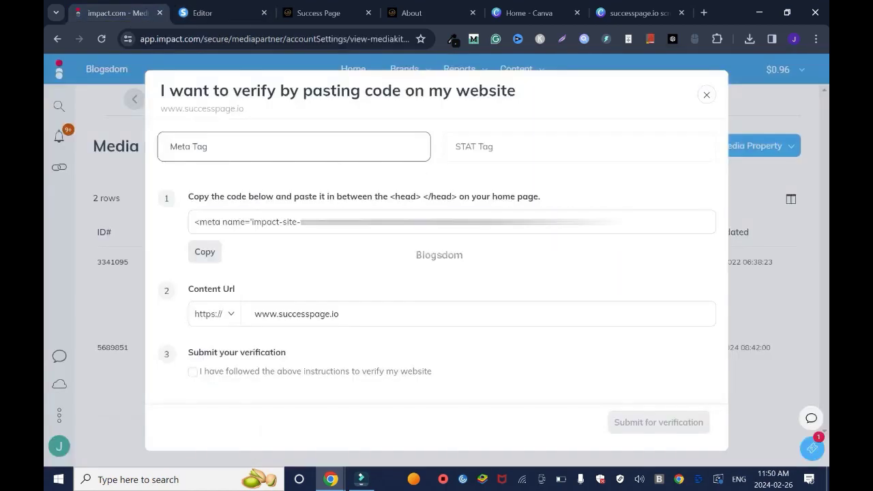
click(192, 371)
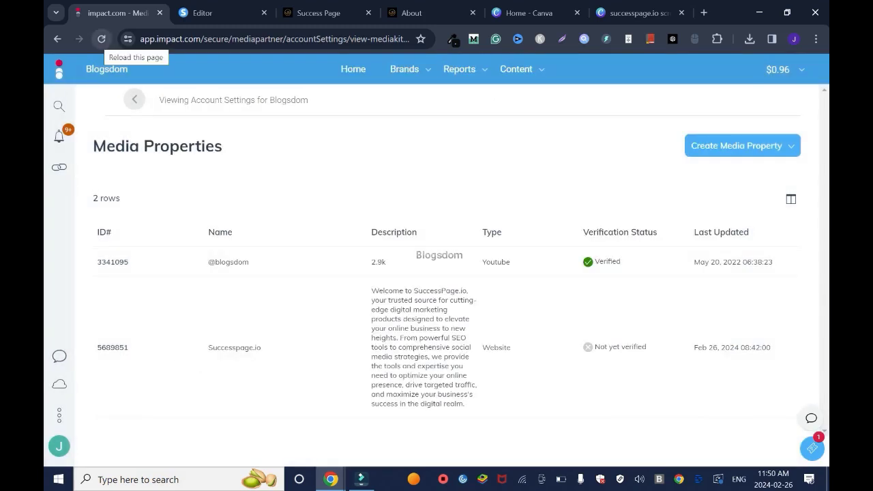
click(101, 39)
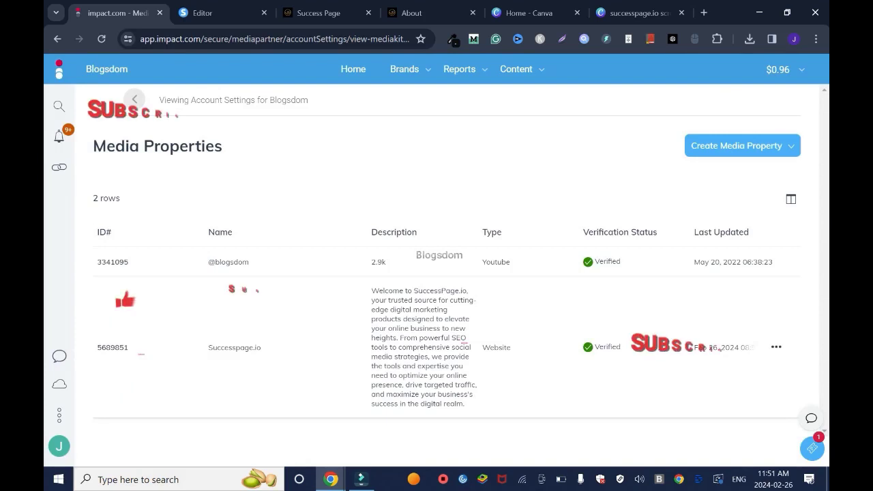